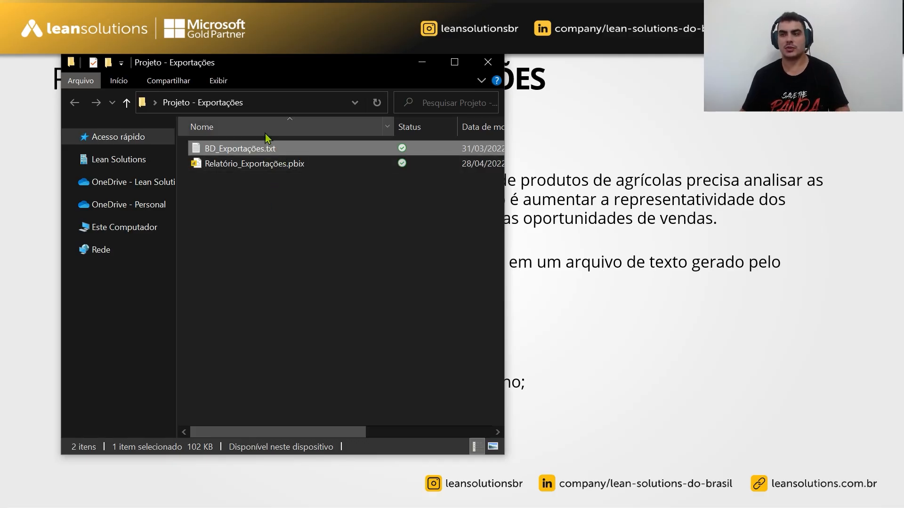
Open BD_Exportações.txt in a maximized window and examine its column headers from Data Exportação to Tipo Exportação.
double_click(245, 149)
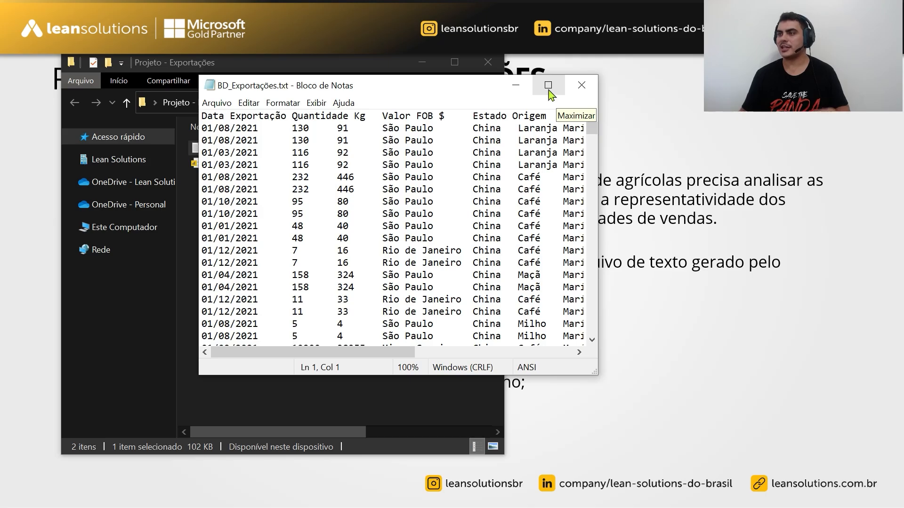
left_click(548, 87)
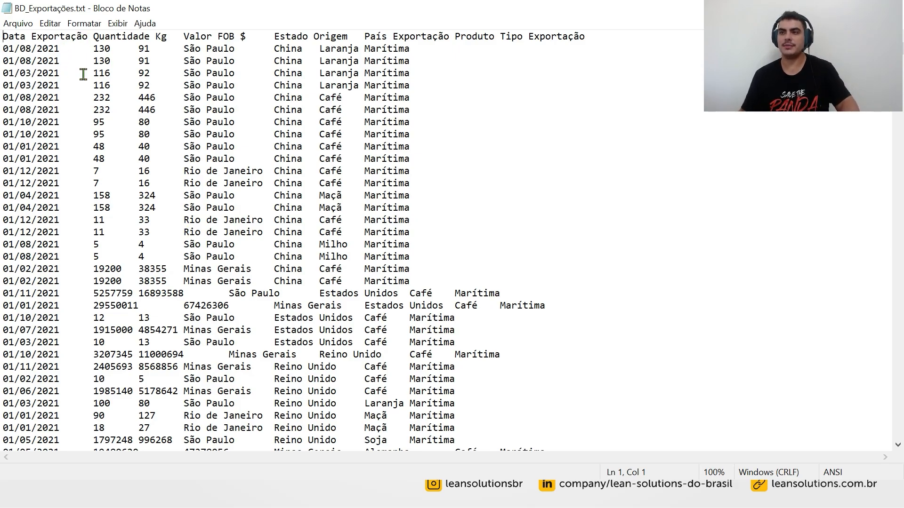
left_click_drag(87, 38, 3, 37)
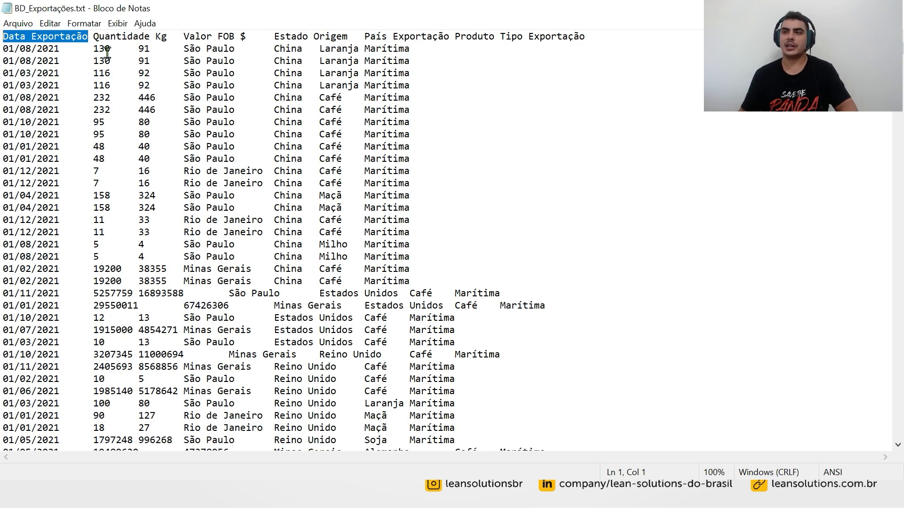
left_click_drag(94, 38, 167, 38)
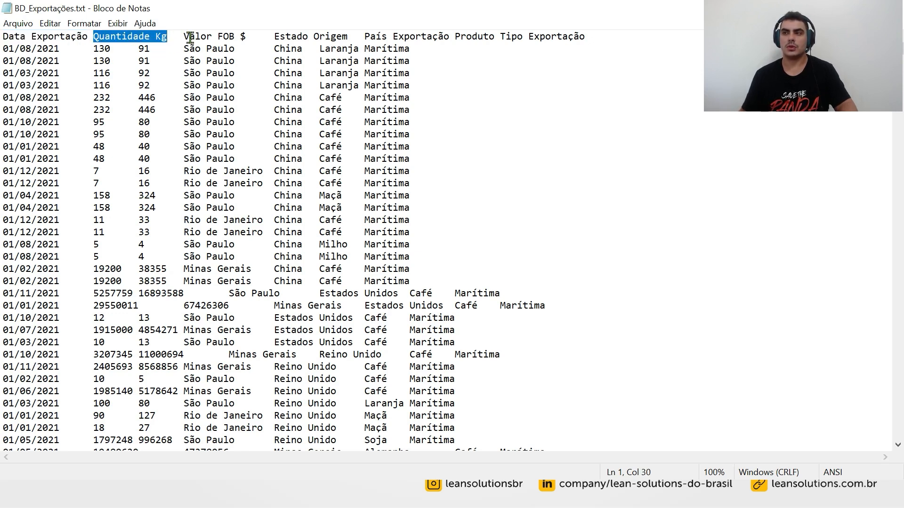
left_click_drag(187, 37, 250, 36)
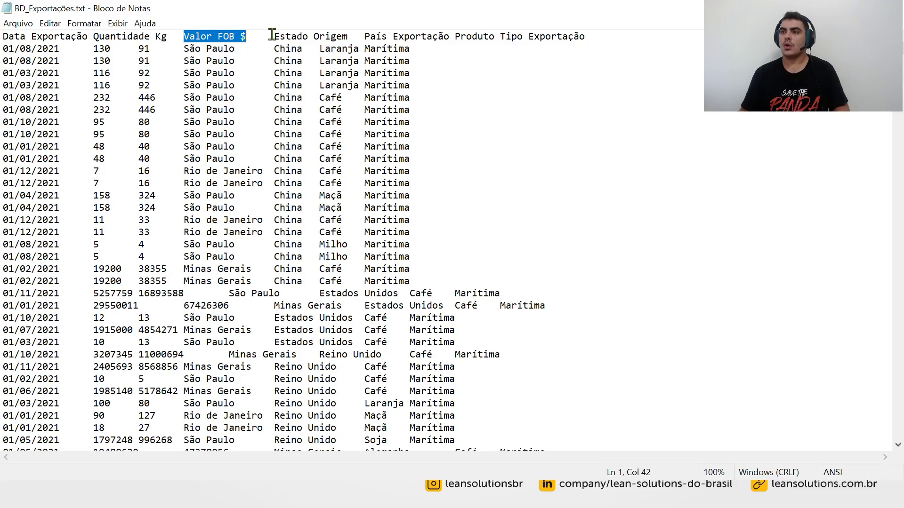
left_click_drag(272, 35, 350, 36)
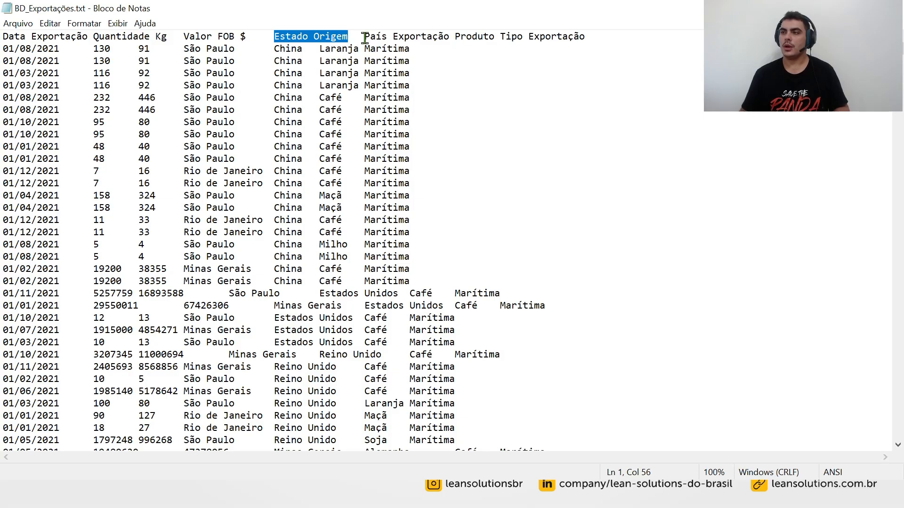
left_click_drag(365, 37, 449, 37)
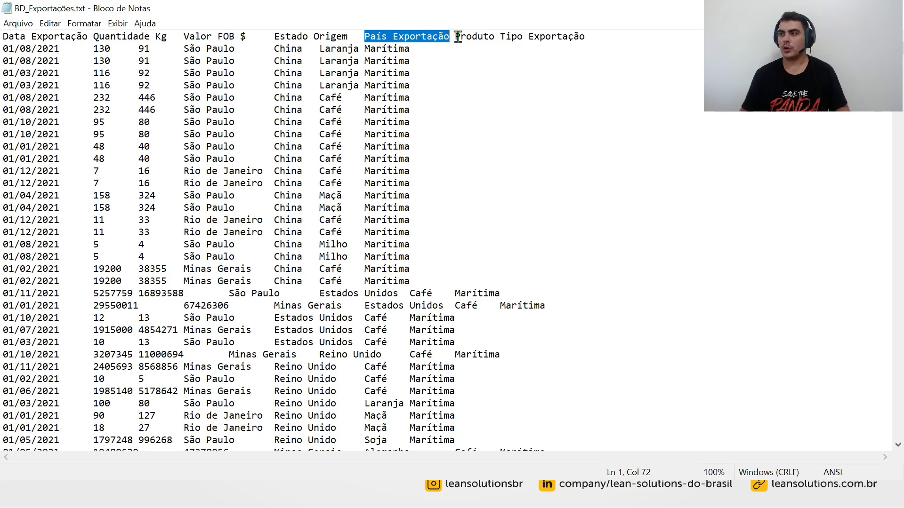
left_click_drag(457, 37, 592, 37)
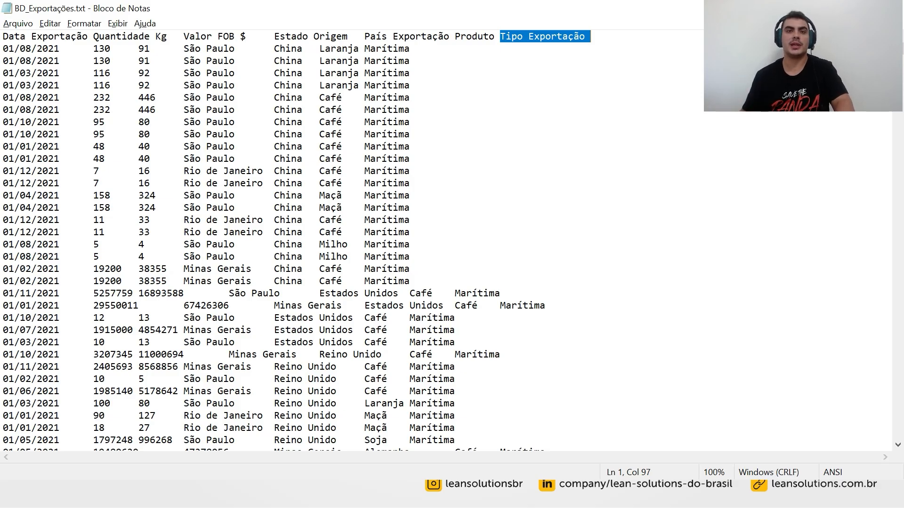
Compare the indicators on the project slide with the Valor FOB $, País Exportação and Produto columns of the text file.
key("alt+Tab")
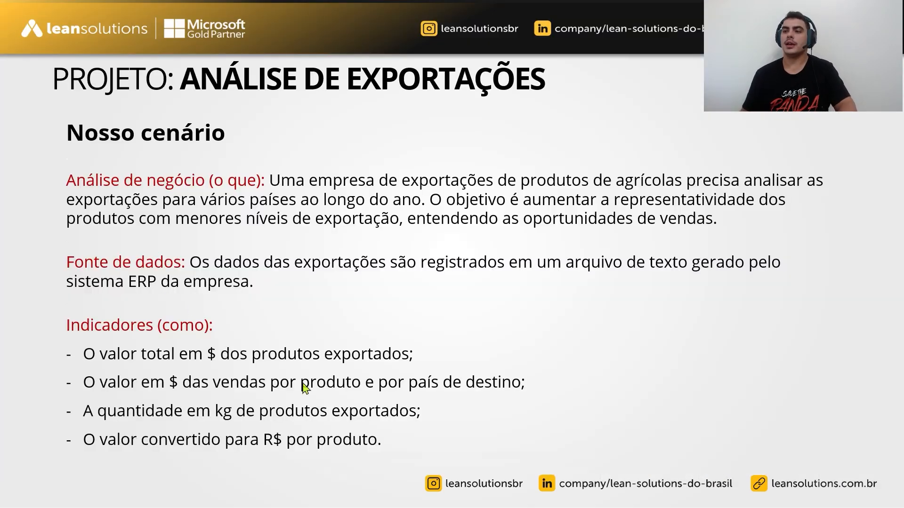
key("Left")
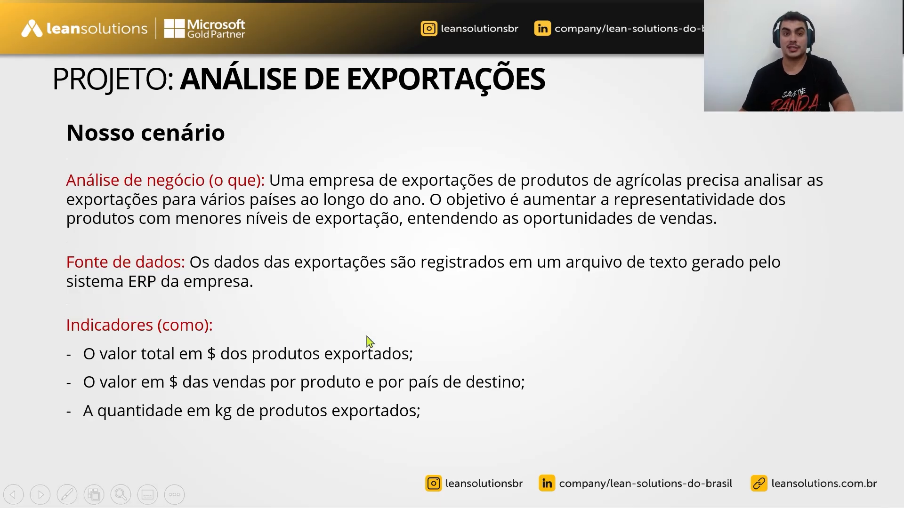
key("alt+Tab")
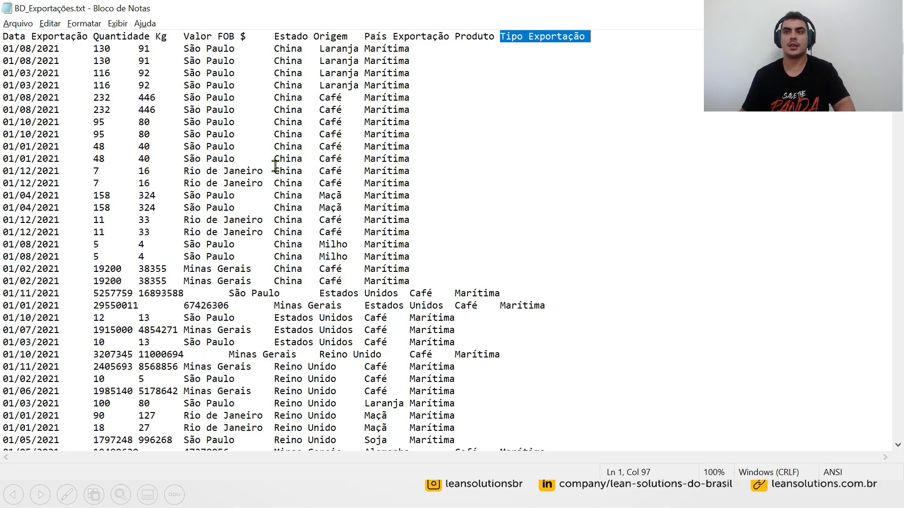
left_click_drag(111, 37, 248, 36)
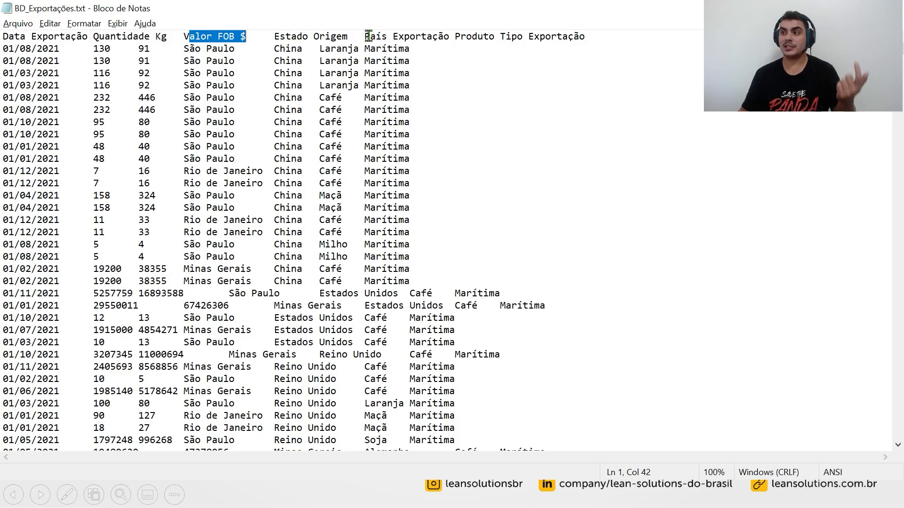
left_click_drag(370, 37, 453, 38)
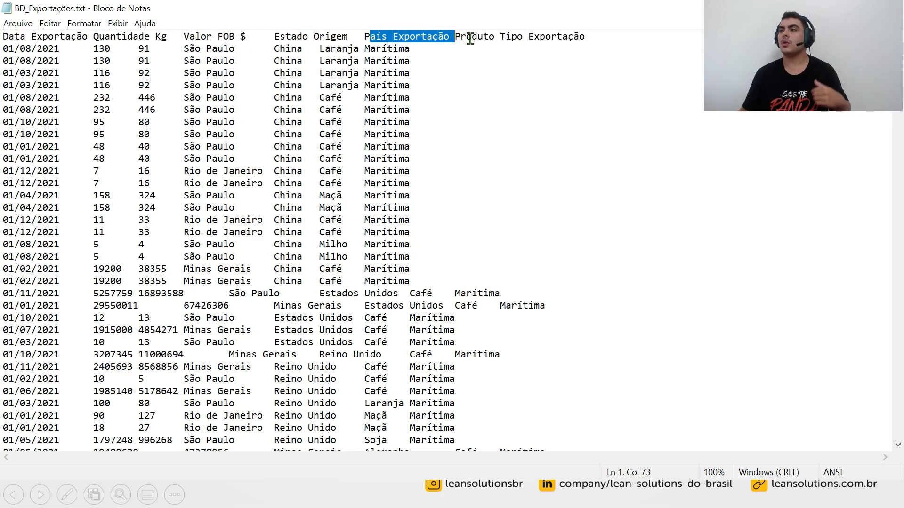
double_click(475, 37)
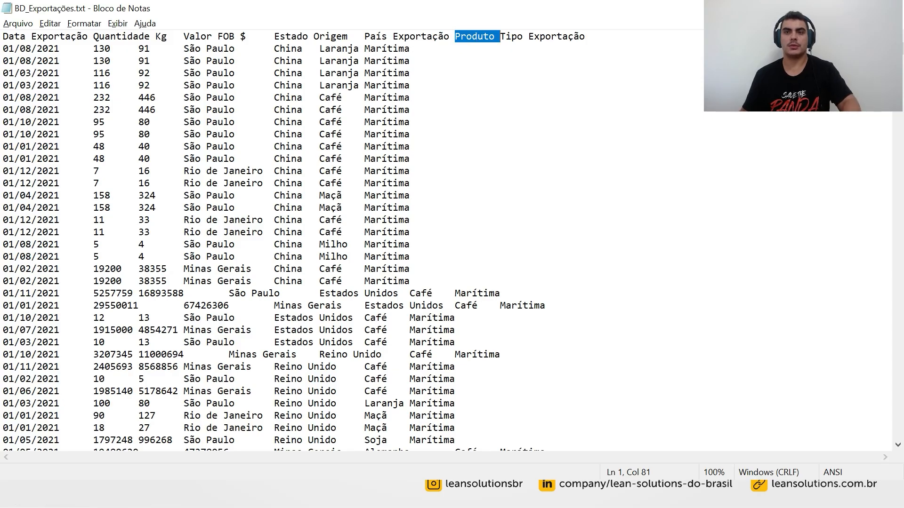
key("alt+Tab")
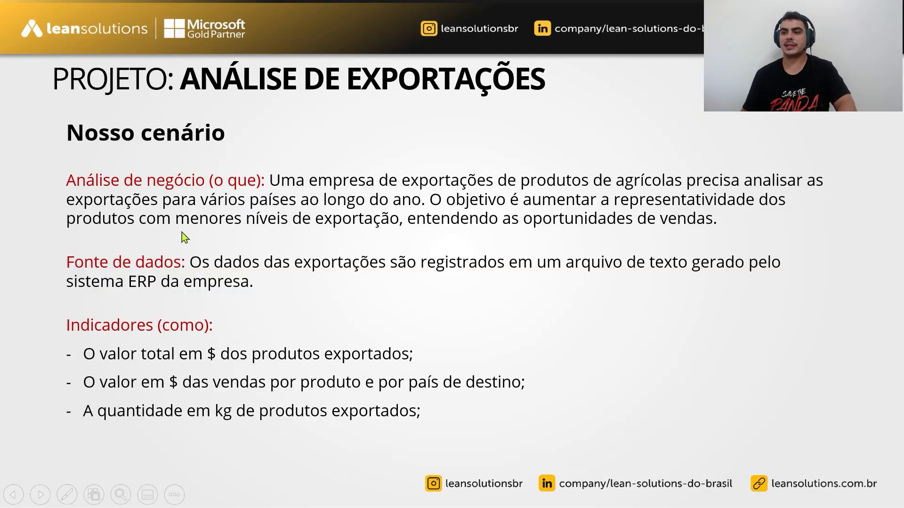
left_click(197, 299)
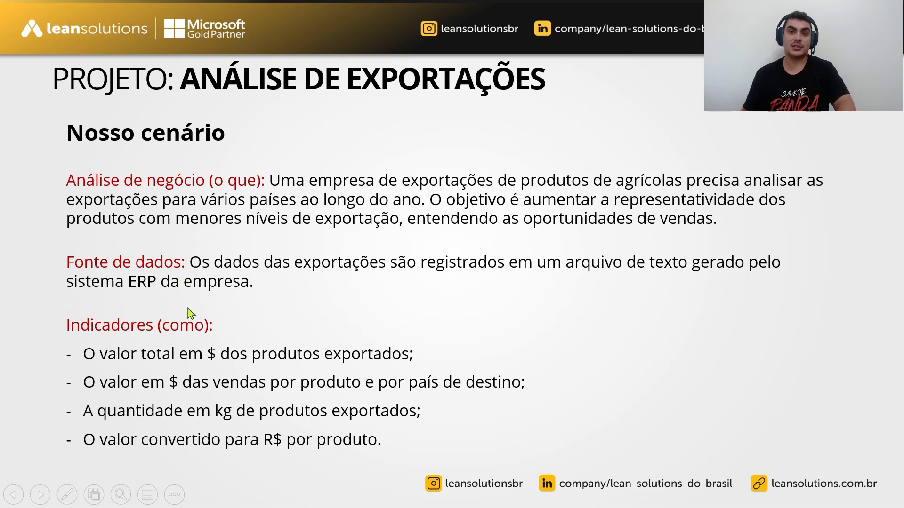
key("alt+Tab")
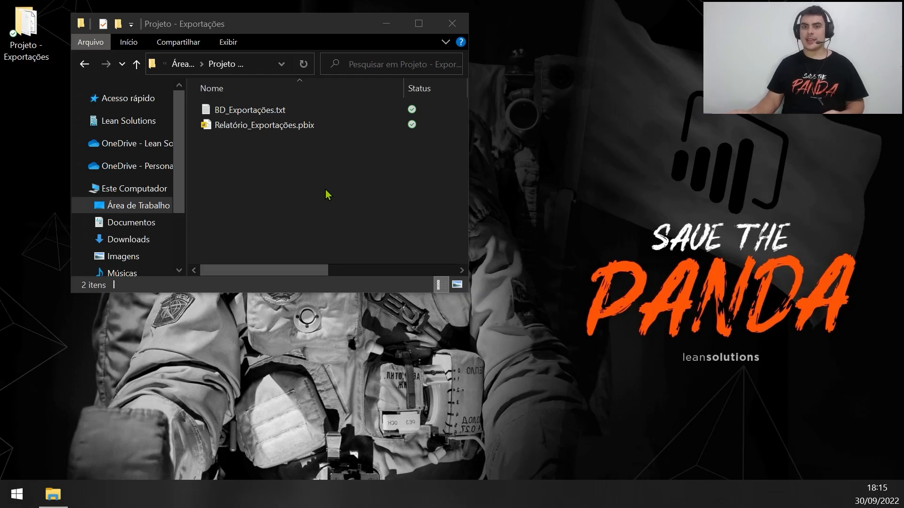
Open the report Relatório_Exportações.pbix in Power BI Desktop and connect it to BD_Exportações.txt as a Texto/CSV data source.
double_click(277, 126)
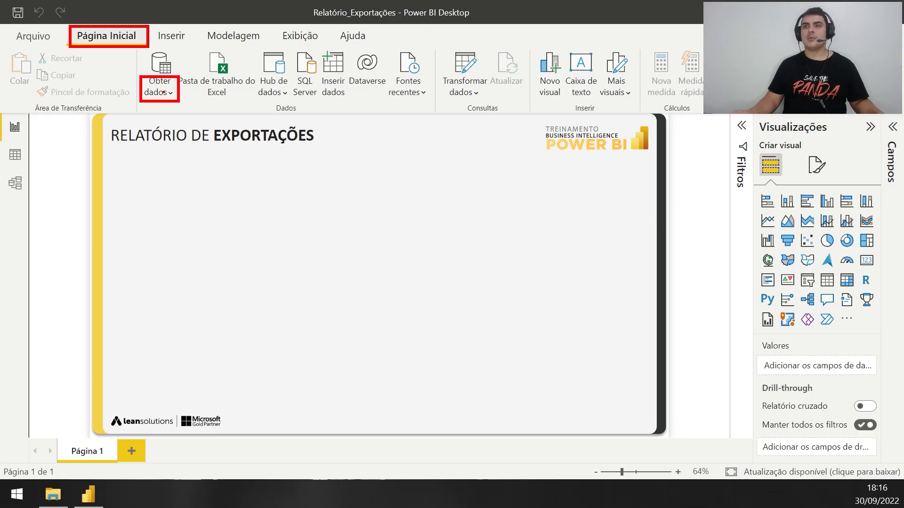
left_click(160, 88)
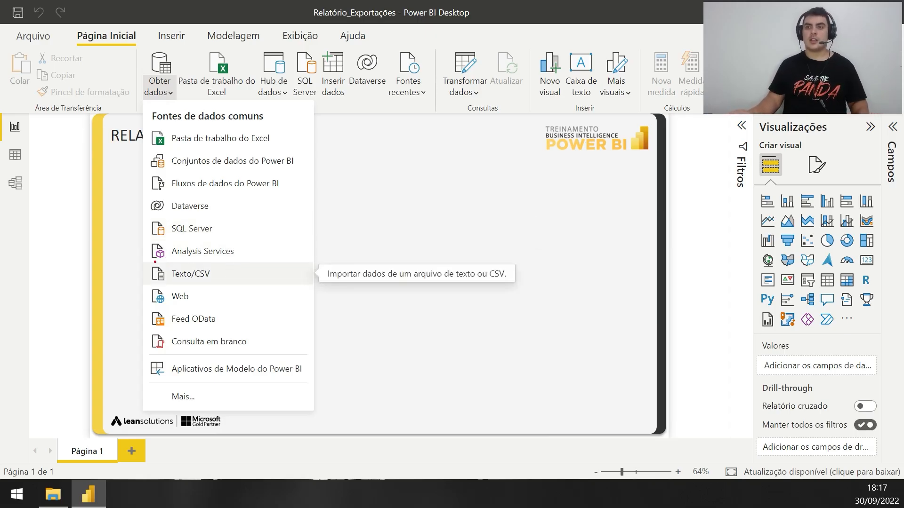
left_click_drag(146, 261, 271, 286)
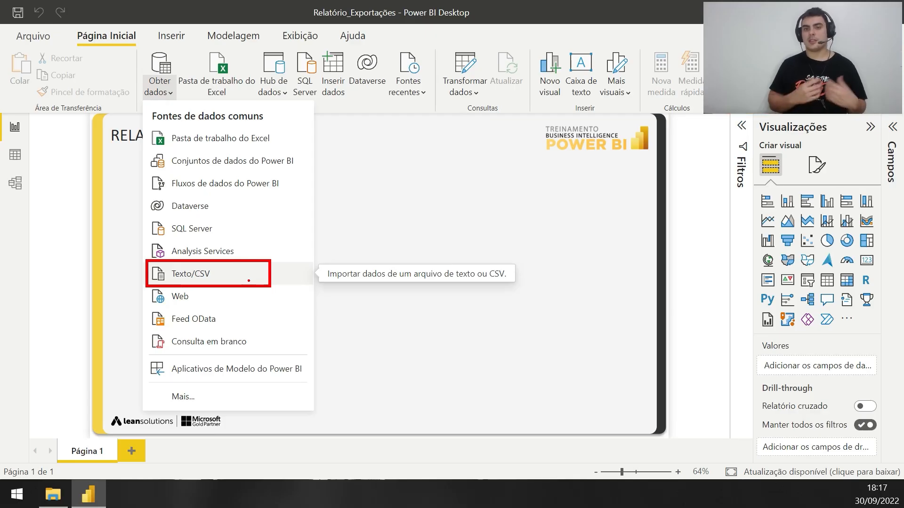
key("Escape")
left_click(248, 280)
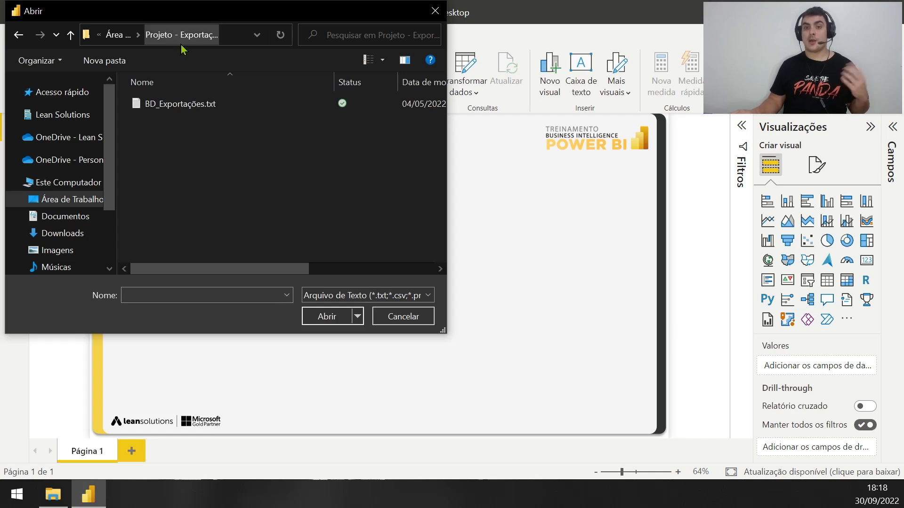
double_click(183, 106)
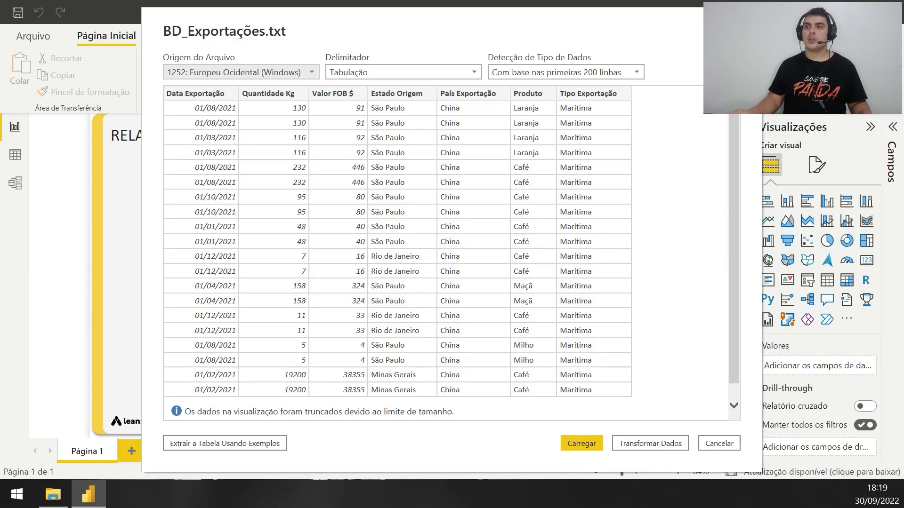
Review the delimiter choices and the file origin encodings, including 65001: Unicode (UTF-8), for the text file import.
left_click(465, 75)
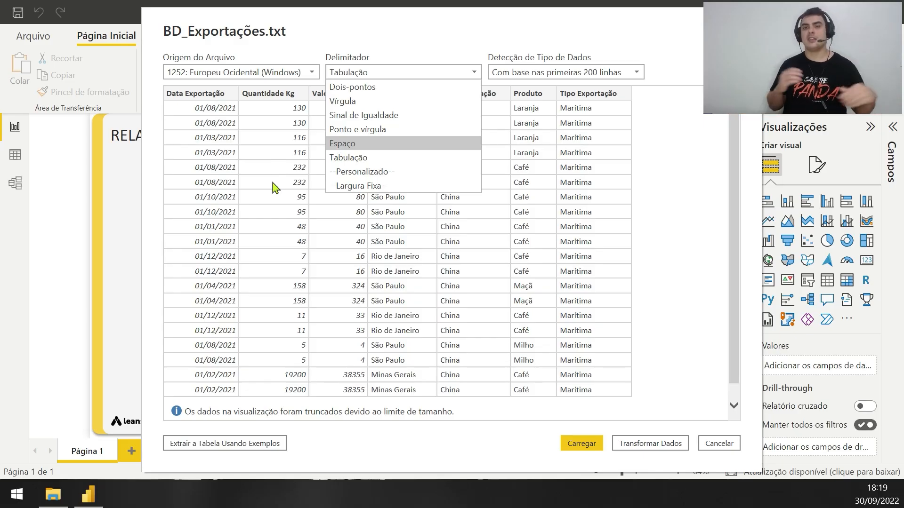
left_click(370, 75)
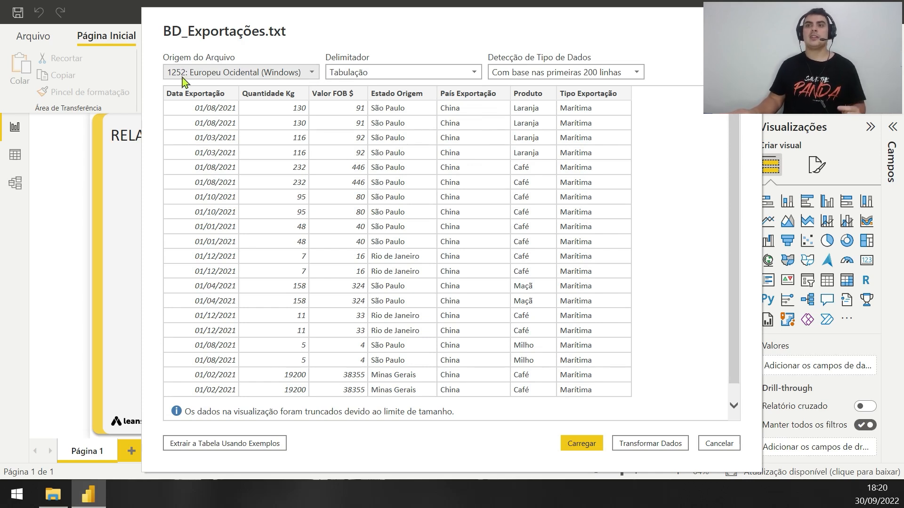
left_click(303, 77)
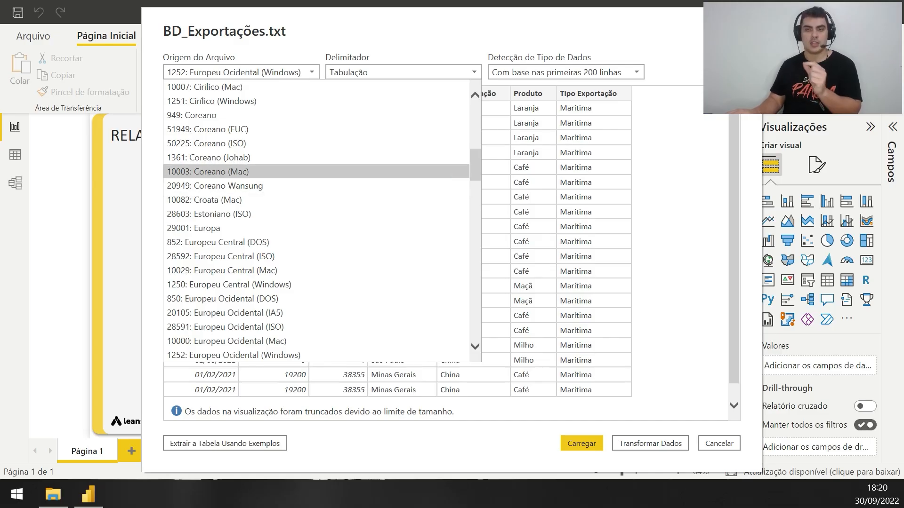
left_click_drag(476, 169, 476, 324)
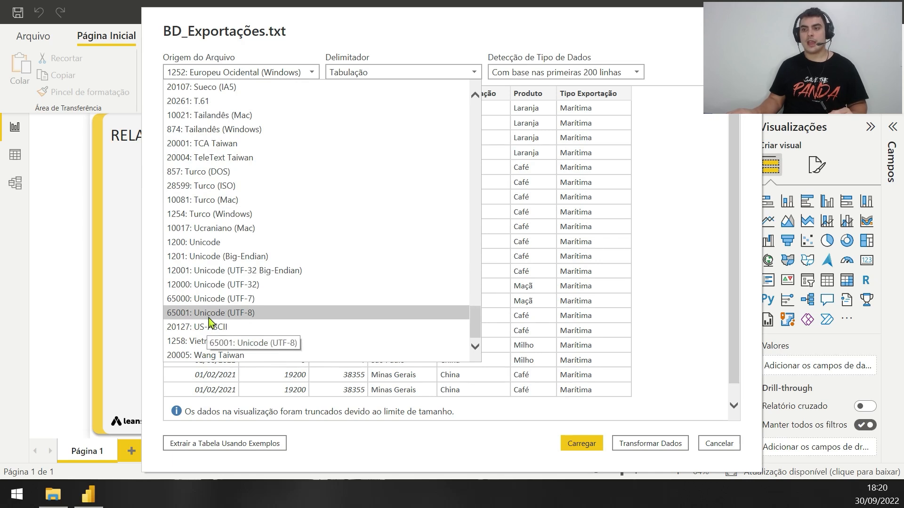
left_click_drag(264, 314, 307, 313)
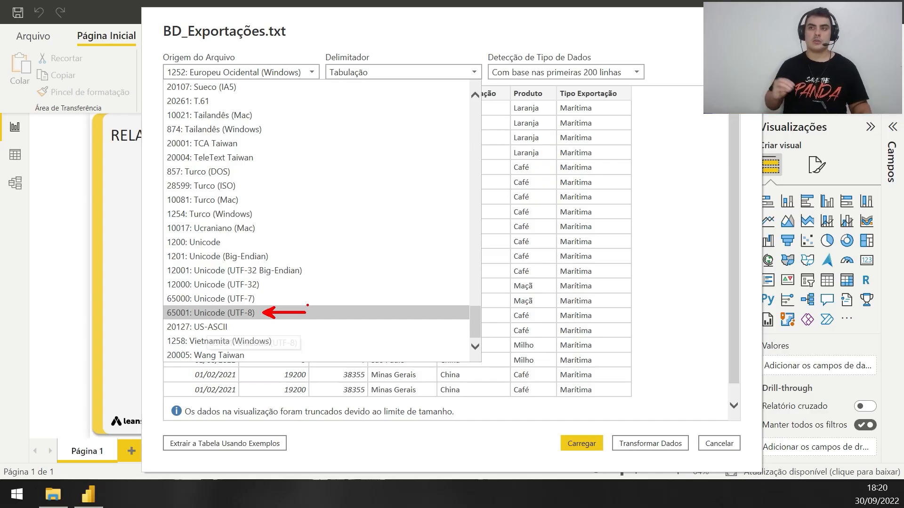
key("Escape")
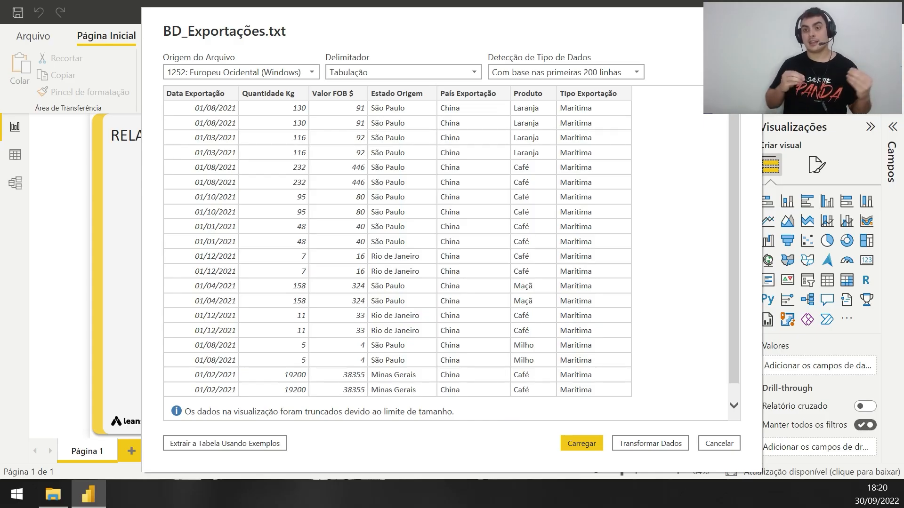
Send the previewed BD_Exportações.txt data to the Power Query Editor for transformation instead of loading it directly.
mouse_move(562, 431)
left_mouse_down()
mouse_move(604, 456)
mouse_move(557, 455)
left_mouse_up()
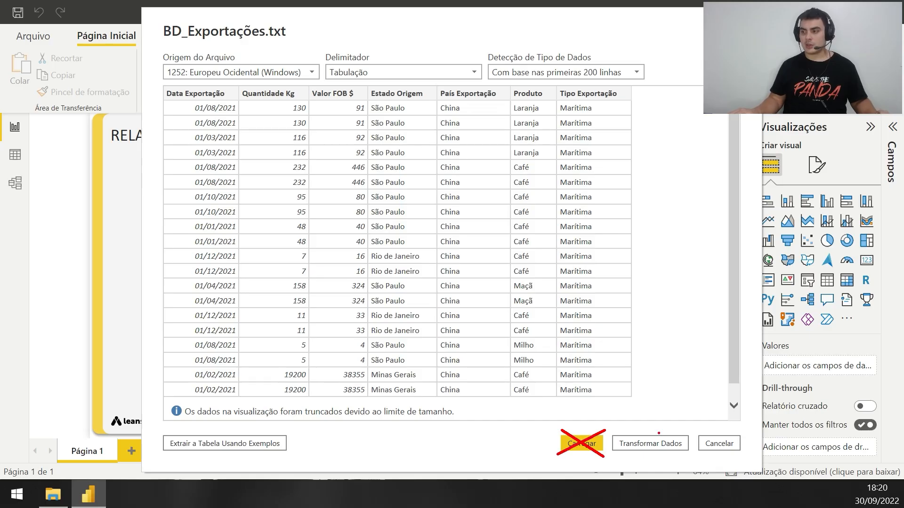
left_click_drag(608, 434, 696, 455)
mouse_move(667, 399)
left_mouse_down()
mouse_move(664, 435)
mouse_move(669, 394)
left_mouse_up()
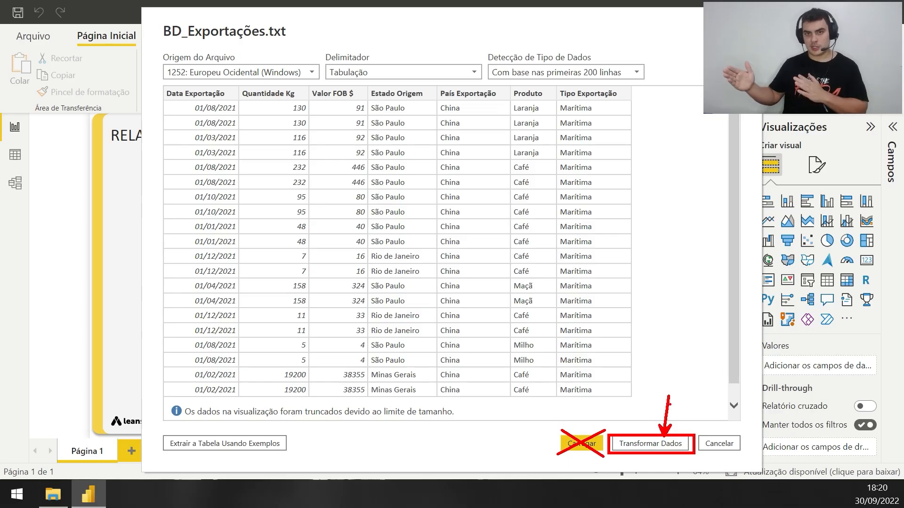
left_click(640, 442)
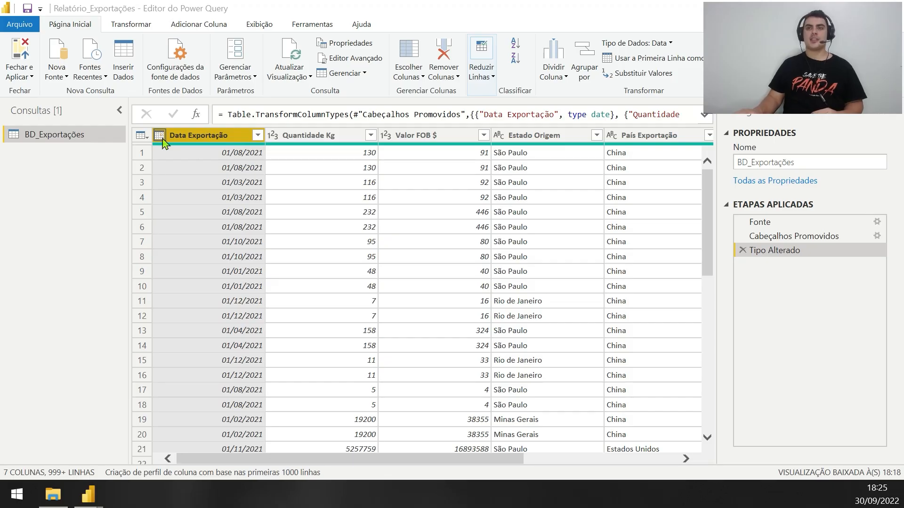
Check the data types assigned to the Data Exportação and Quantidade Kg columns against the available types.
left_click(162, 137)
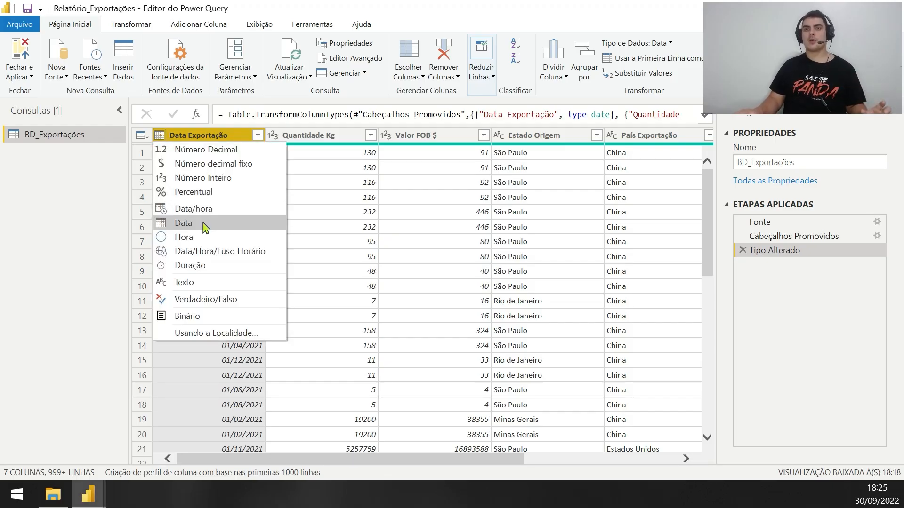
left_click(307, 139)
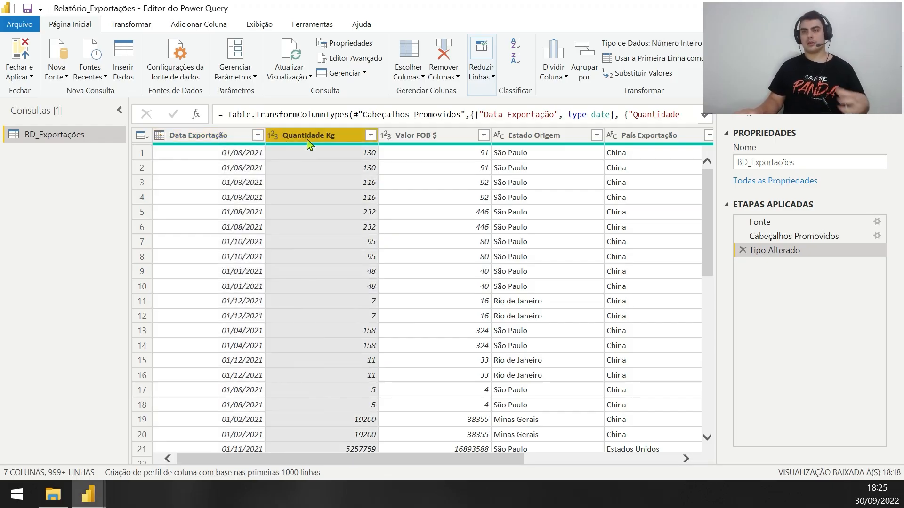
left_click(275, 138)
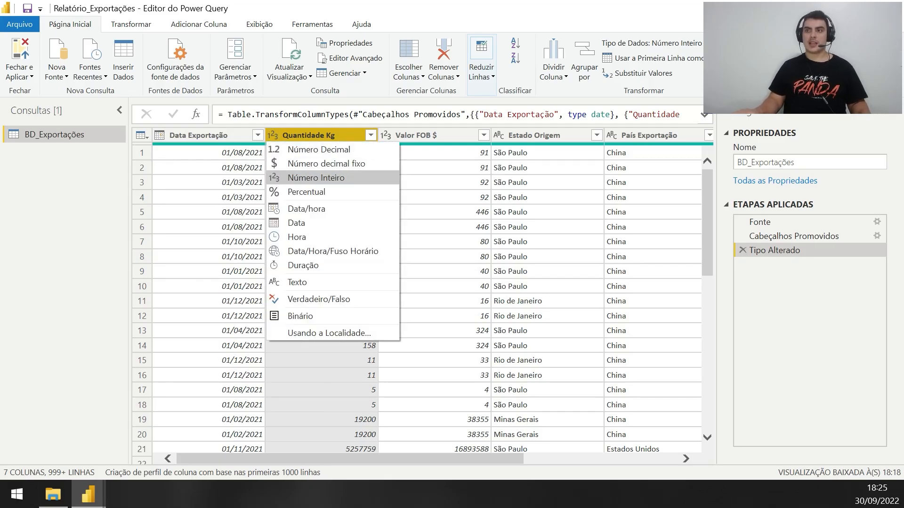
left_click(335, 141)
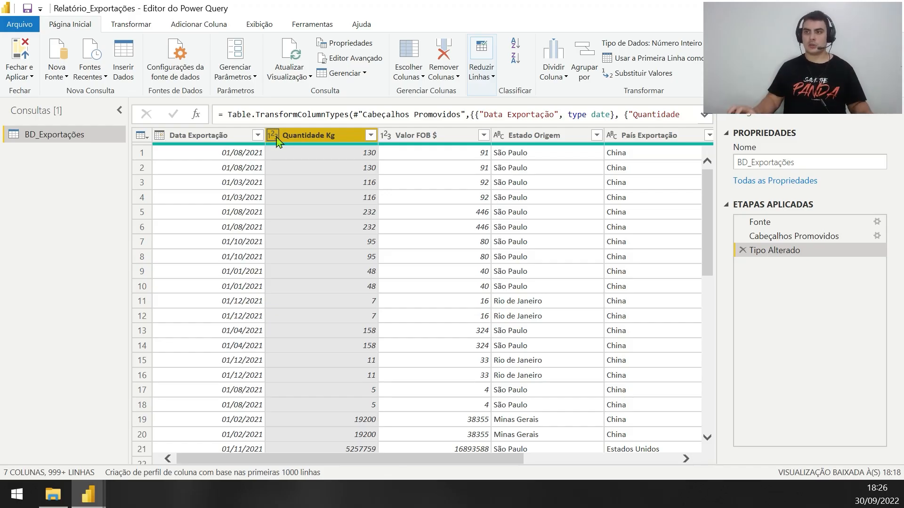
Change the Quantidade Kg column's data type to Número Decimal, replacing the current type conversion.
left_click(274, 136)
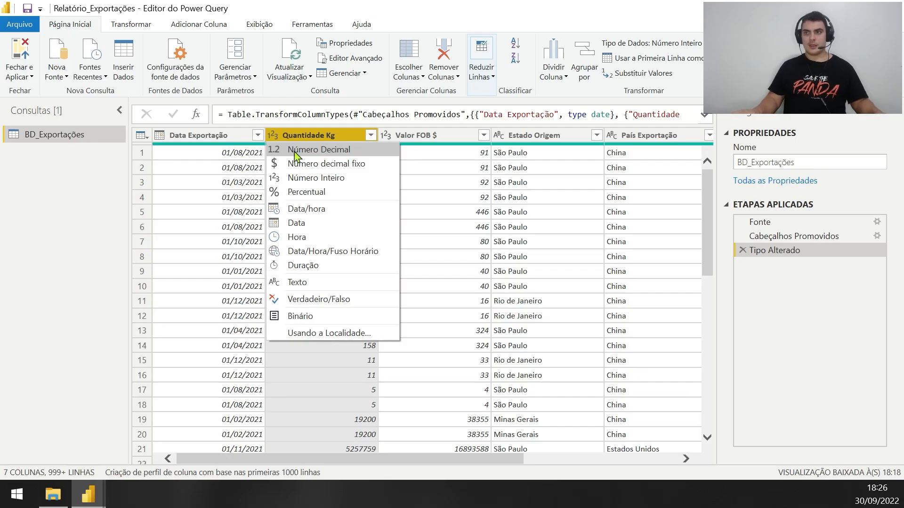
left_click(295, 152)
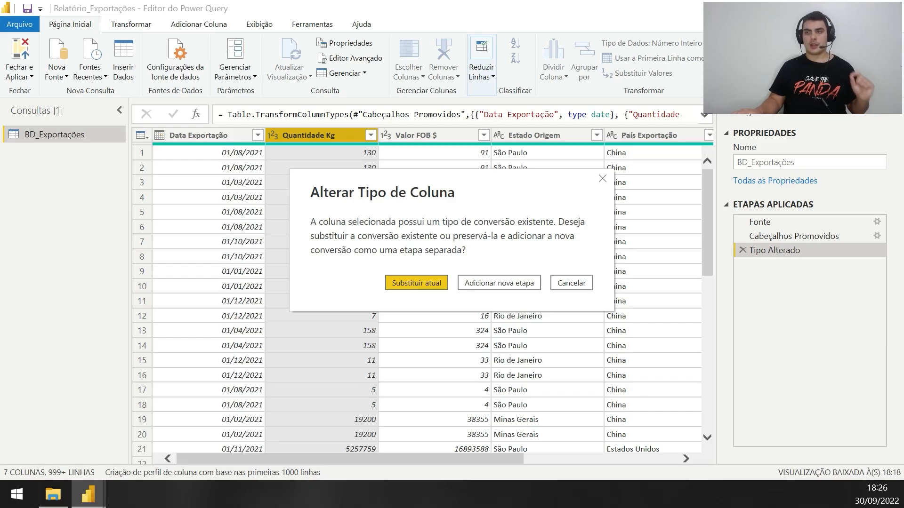
left_click(428, 281)
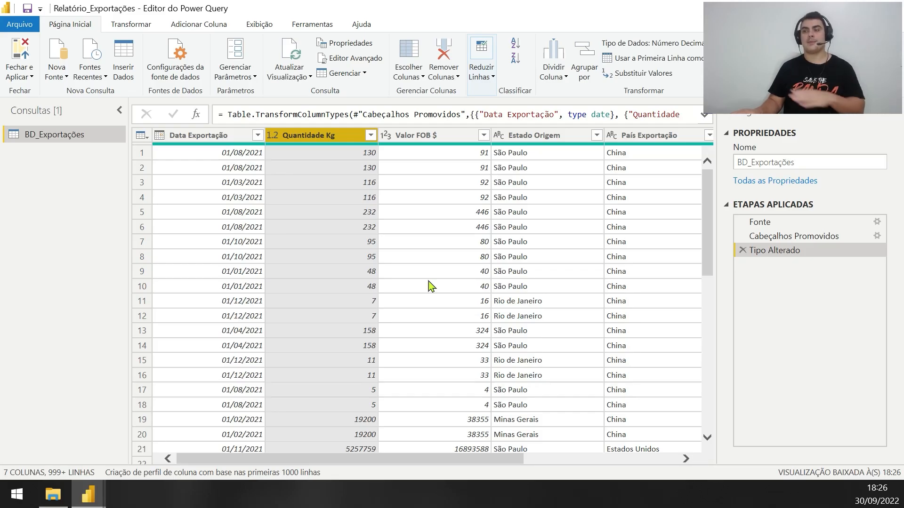
Change the Valor FOB $ column's data type to Número Decimal, replacing the current type conversion.
left_click(424, 136)
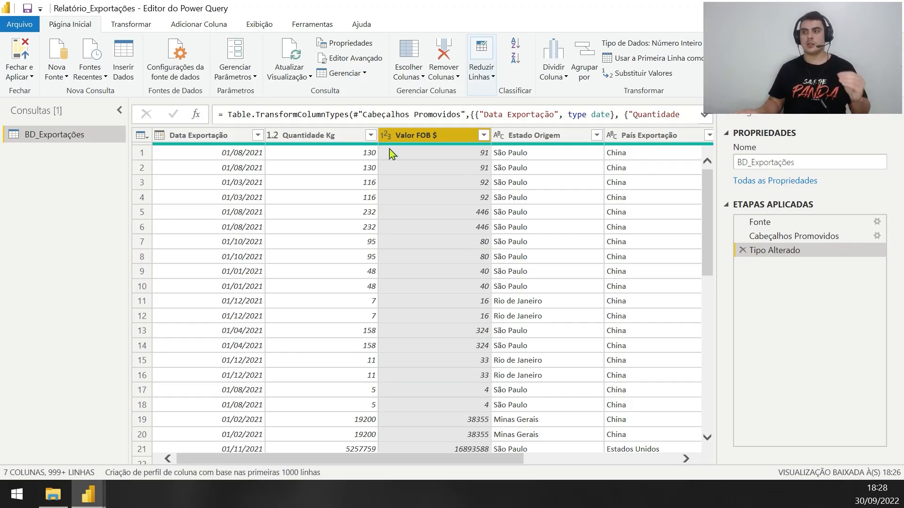
left_click(386, 136)
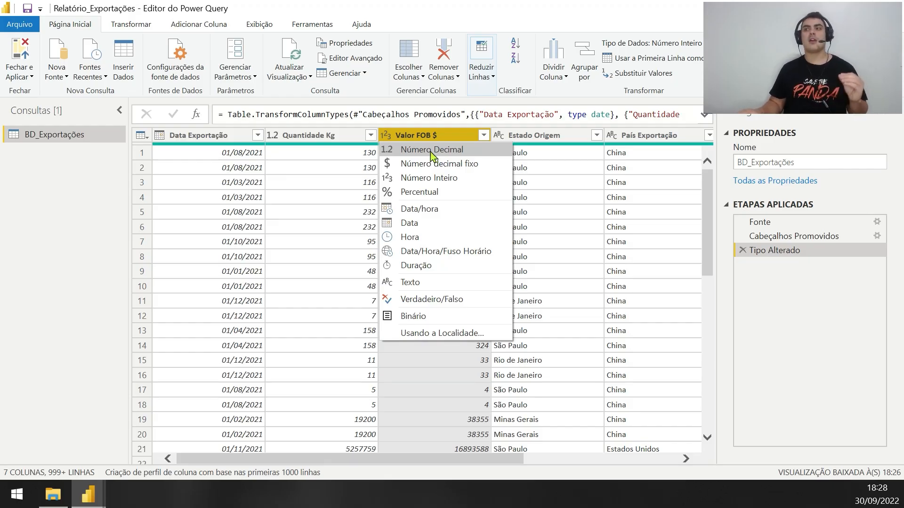
left_click(430, 150)
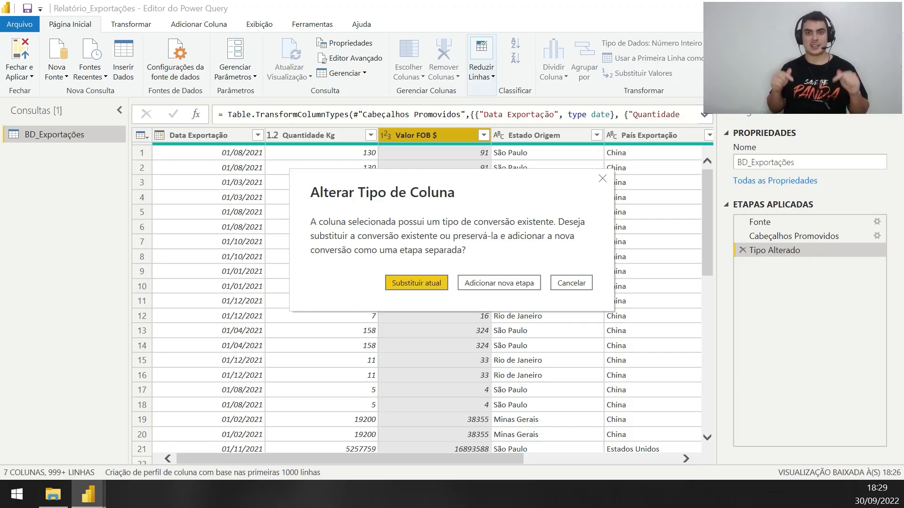
left_click(431, 283)
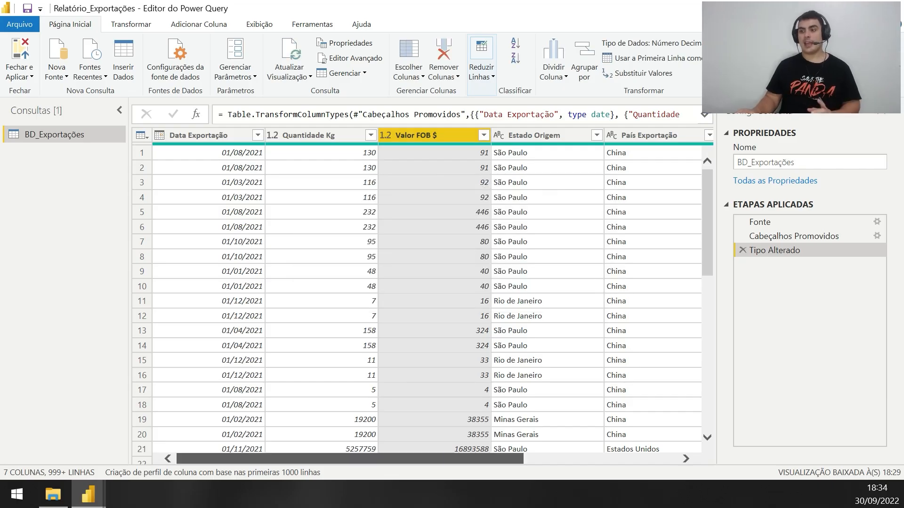
Remove the Tipo Exportação and Produto columns from the BD_Exportações query.
left_click_drag(487, 459, 640, 461)
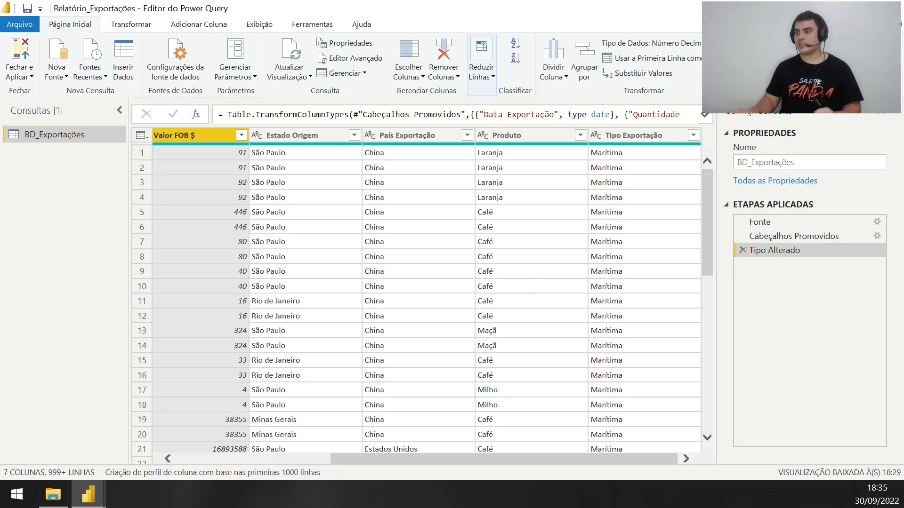
left_click(654, 142)
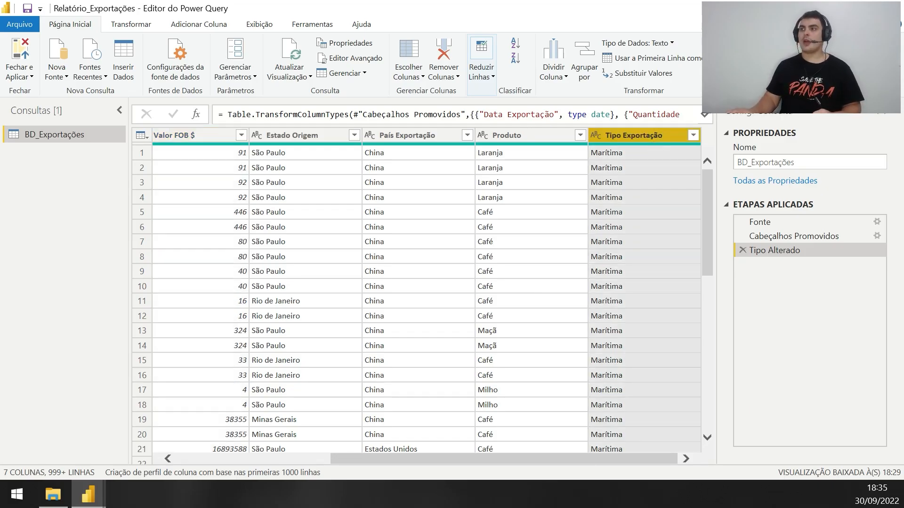
right_click(634, 134)
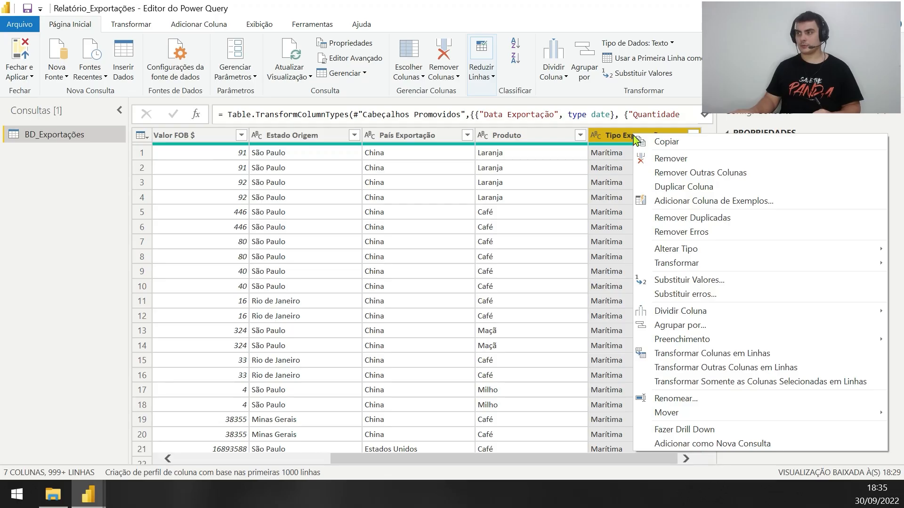
left_click(669, 158)
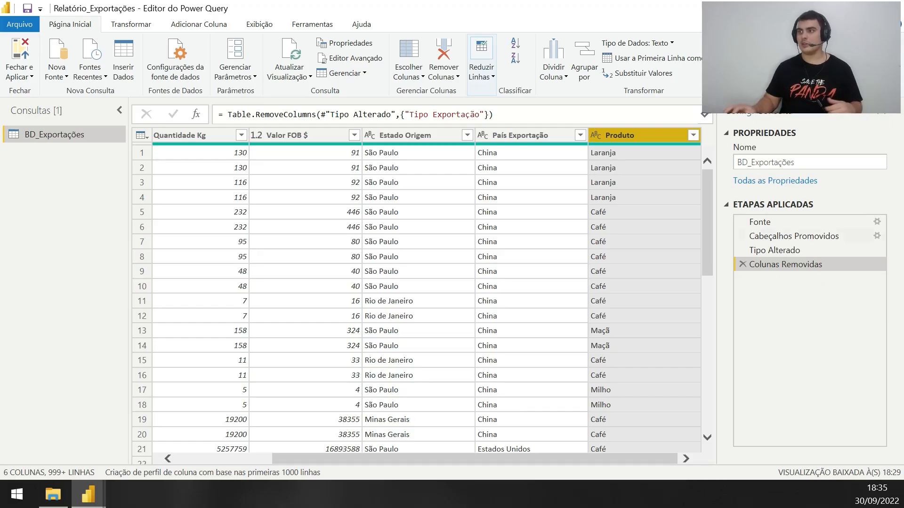
right_click(640, 140)
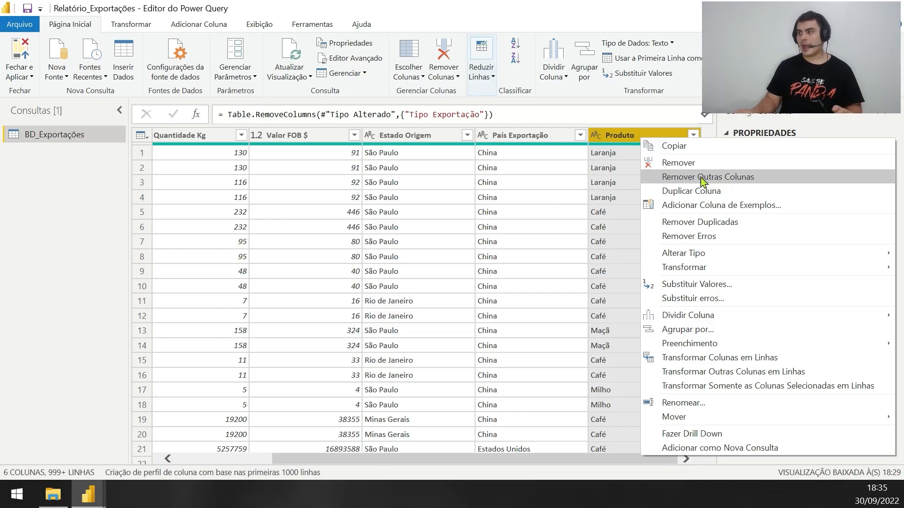
left_click(704, 164)
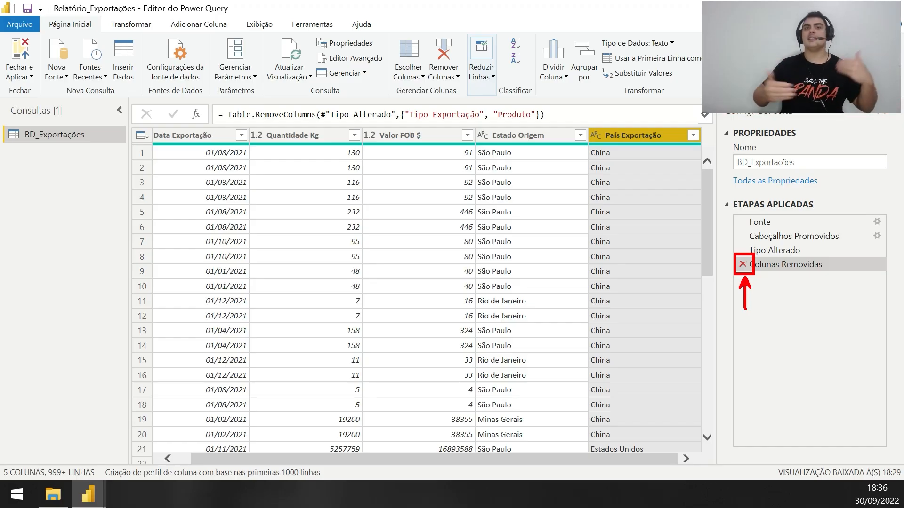
Delete the Colunas Removidas applied step to restore the Produto and Tipo Exportação columns.
key("Escape")
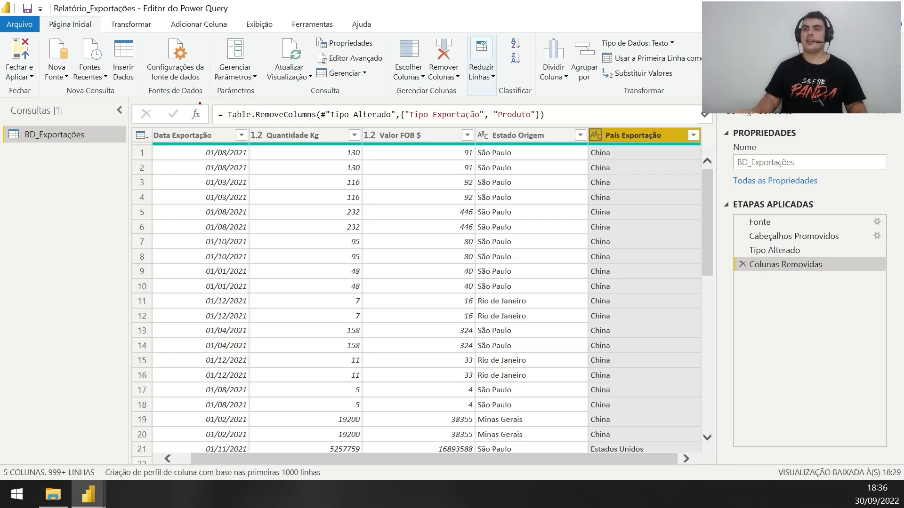
mouse_move(180, 101)
left_mouse_down()
mouse_move(455, 141)
mouse_move(559, 141)
mouse_move(561, 131)
left_mouse_up()
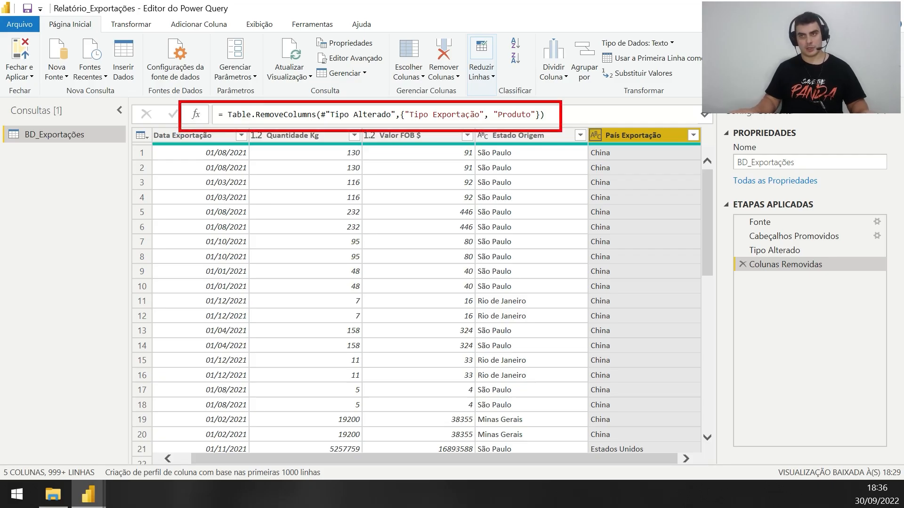
key("Escape")
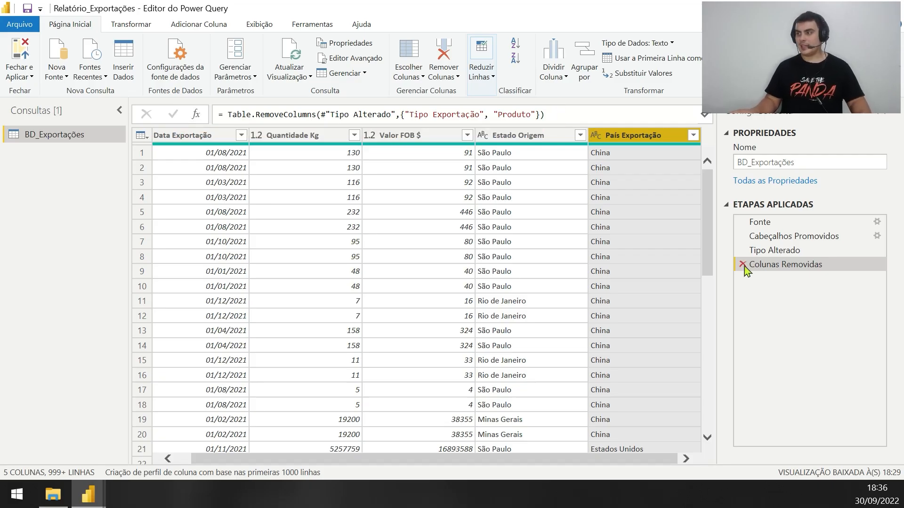
left_click(744, 267)
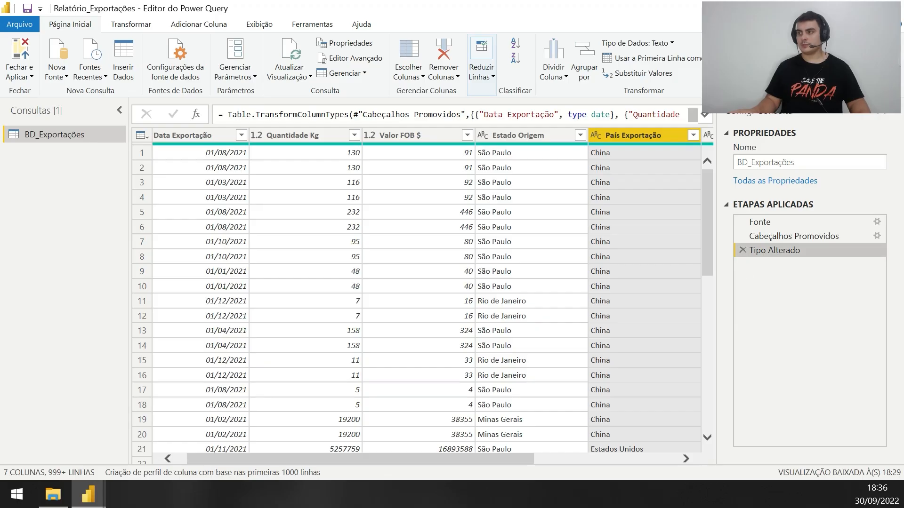
scroll(620, 233, "right", 3)
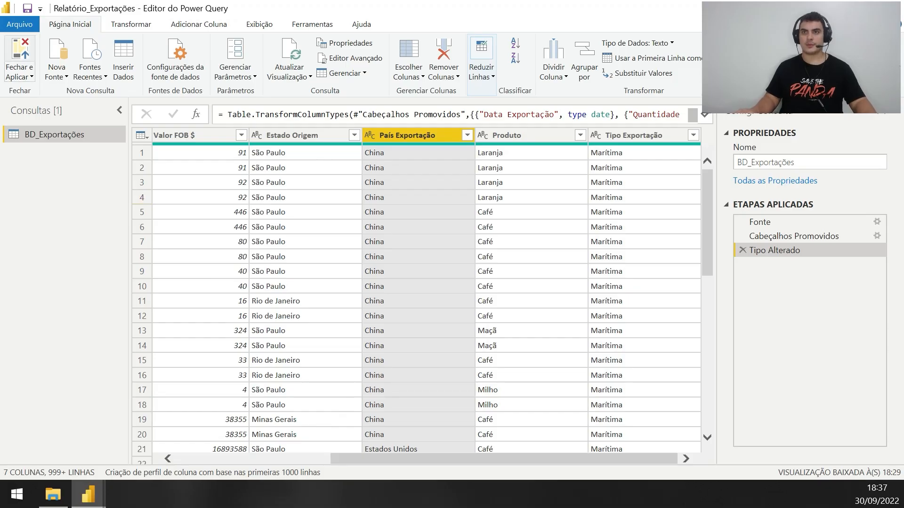
Close the Power Query Editor and apply the changes so BD_Exportações loads into the report.
left_click(19, 51)
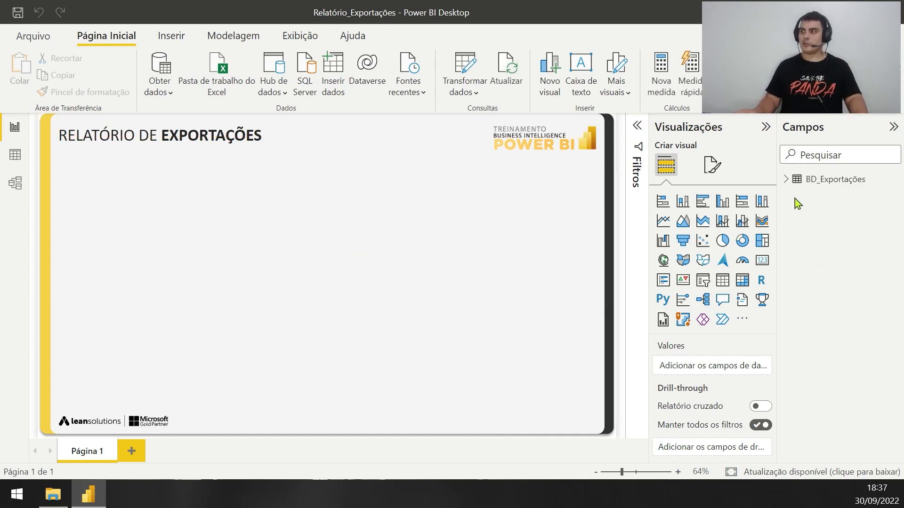
left_click_drag(782, 171, 893, 193)
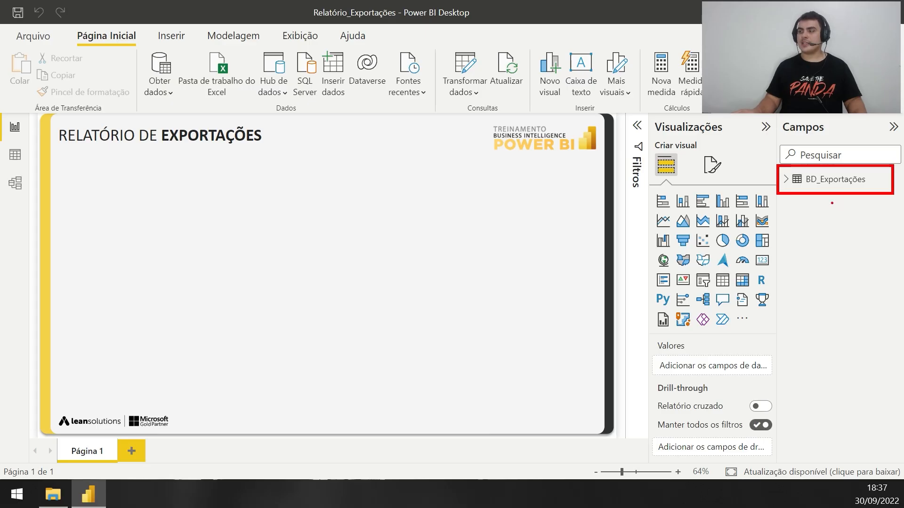
left_click_drag(813, 198, 816, 270)
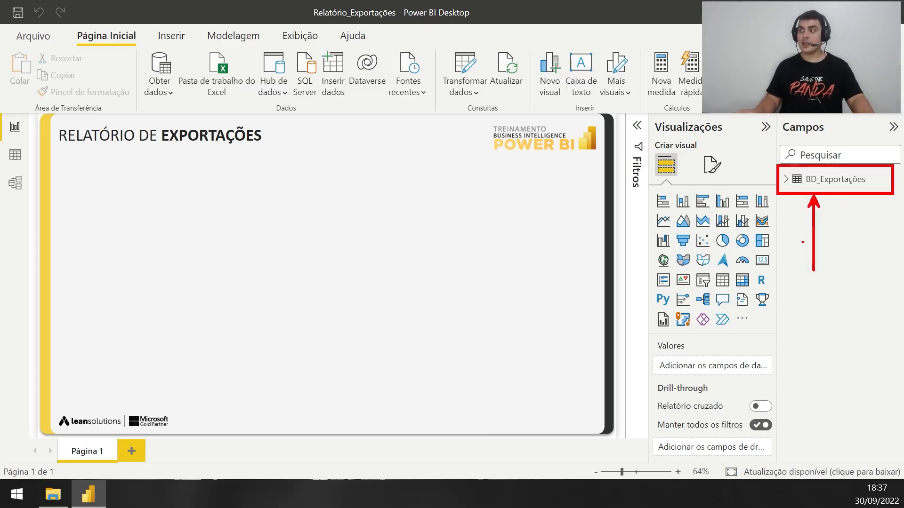
key("Escape")
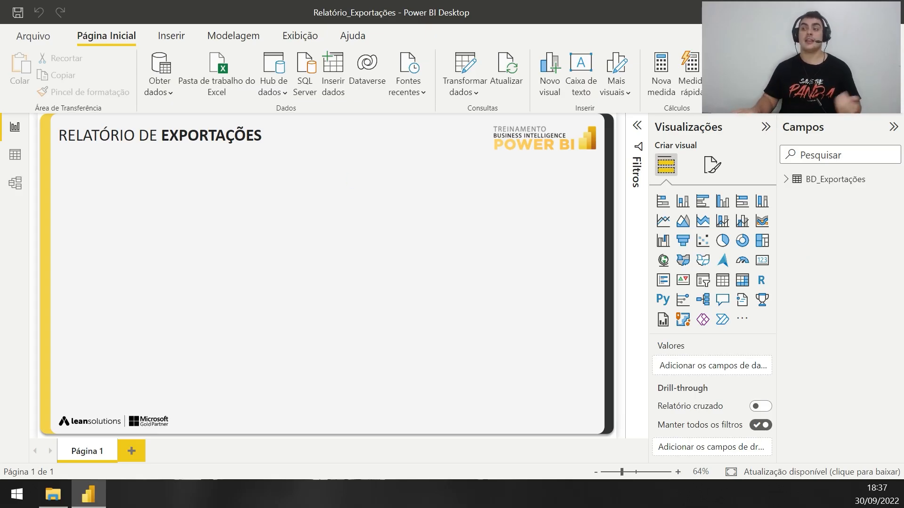
In the BD_Exportações data view, format the Valor FOB $ column as currency with the symbol $ Inglês (Estados Unidos).
left_click(16, 163)
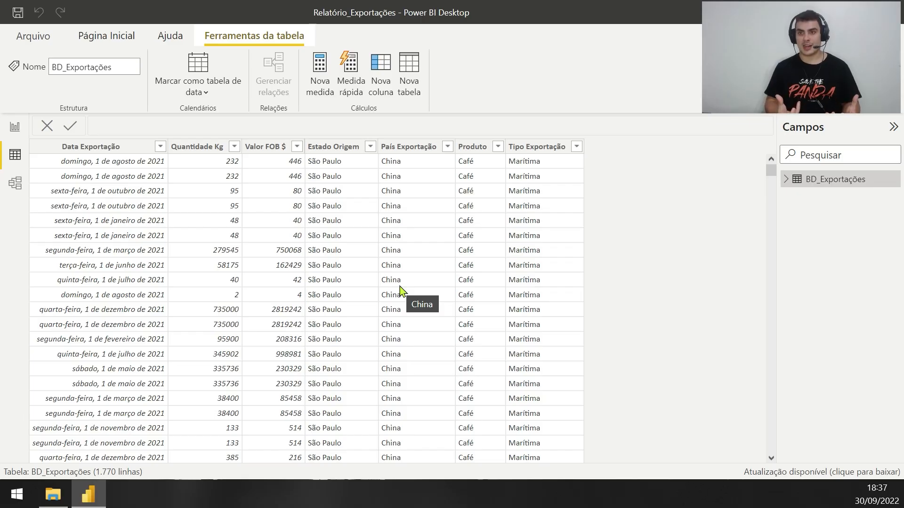
left_click(122, 149)
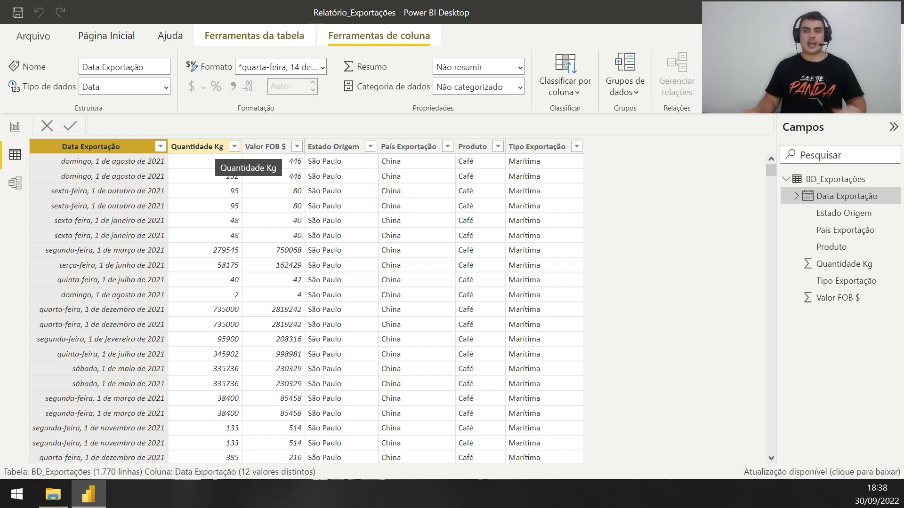
left_click(280, 155)
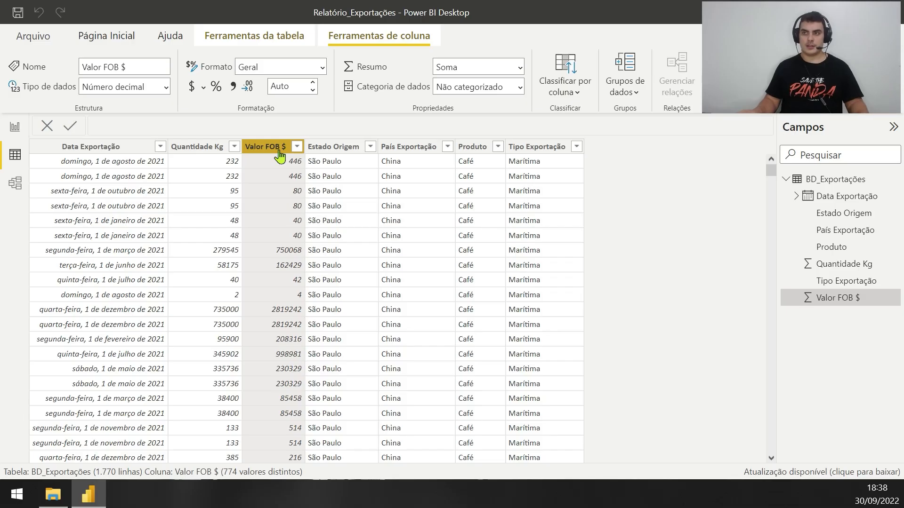
left_click(203, 89)
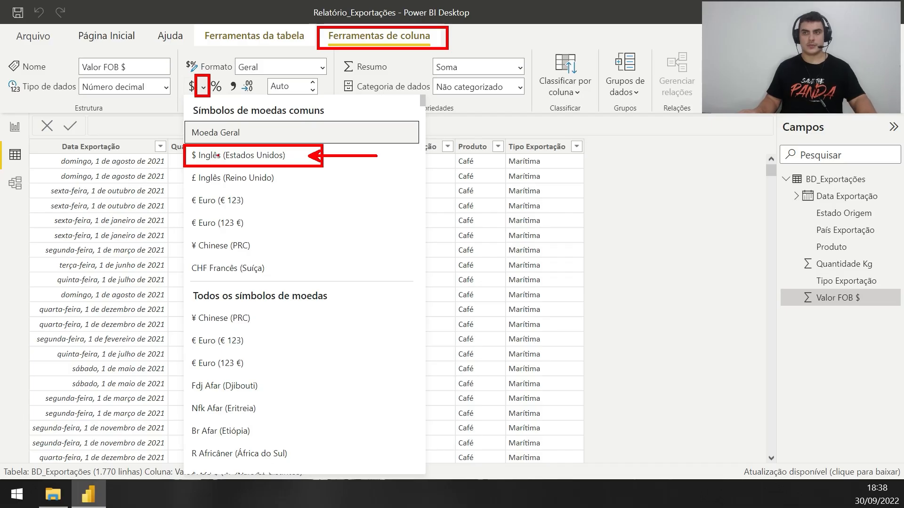
left_click(217, 155)
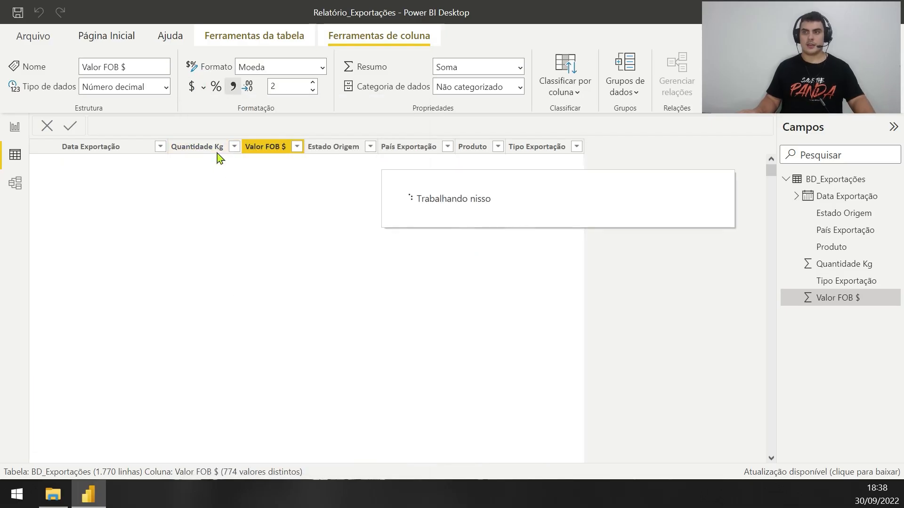